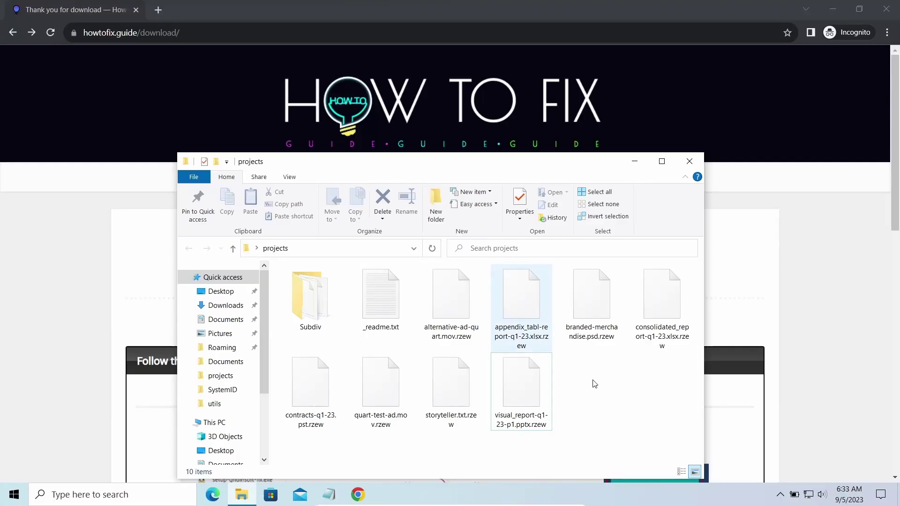
# Check the _readme.txt ransom note and the encrypted .rzew files, then return to the download page
pyautogui.click(329, 494)
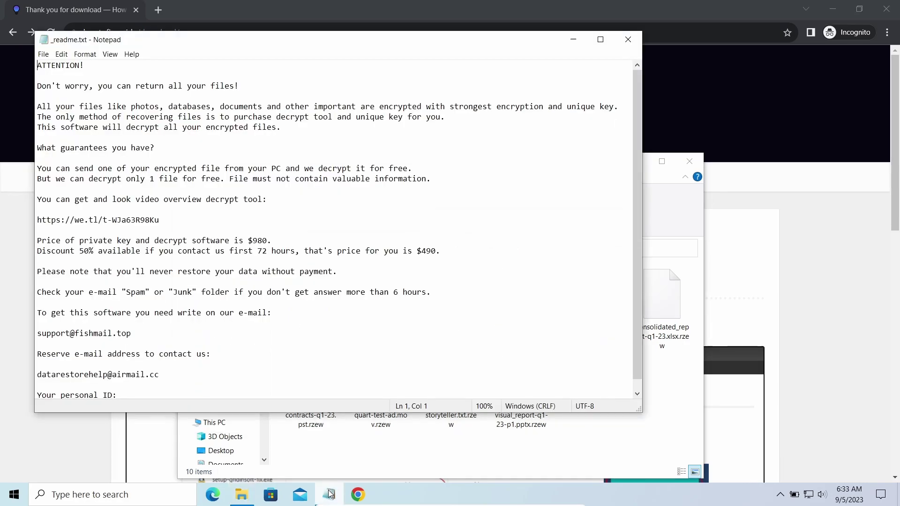
pyautogui.click(329, 496)
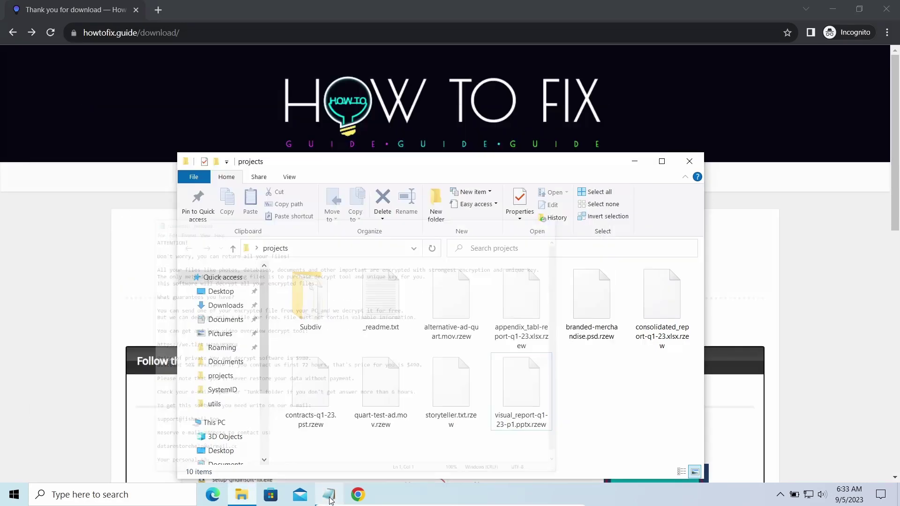
pyautogui.moveTo(302, 454); pyautogui.dragTo(579, 374)
pyautogui.click(630, 382)
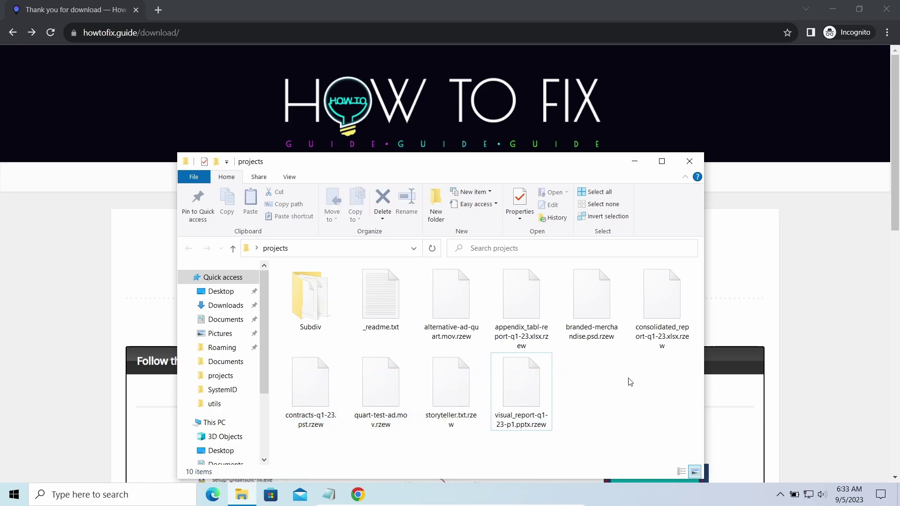
pyautogui.click(748, 263)
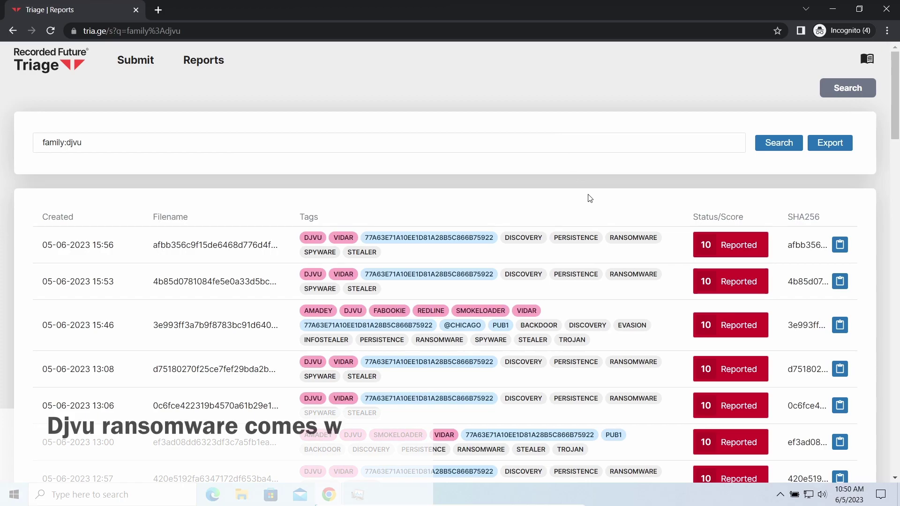
pyautogui.scroll(-3, 586, 198)
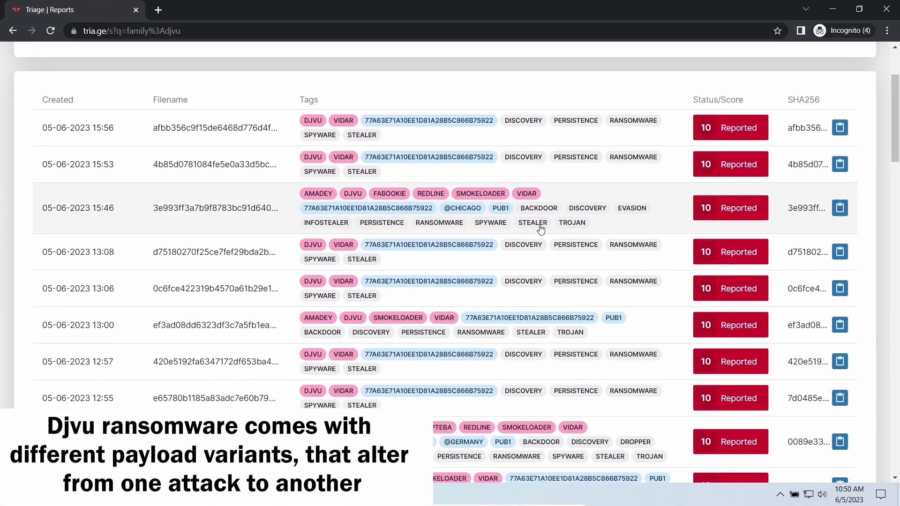
pyautogui.scroll(-3, 541, 234)
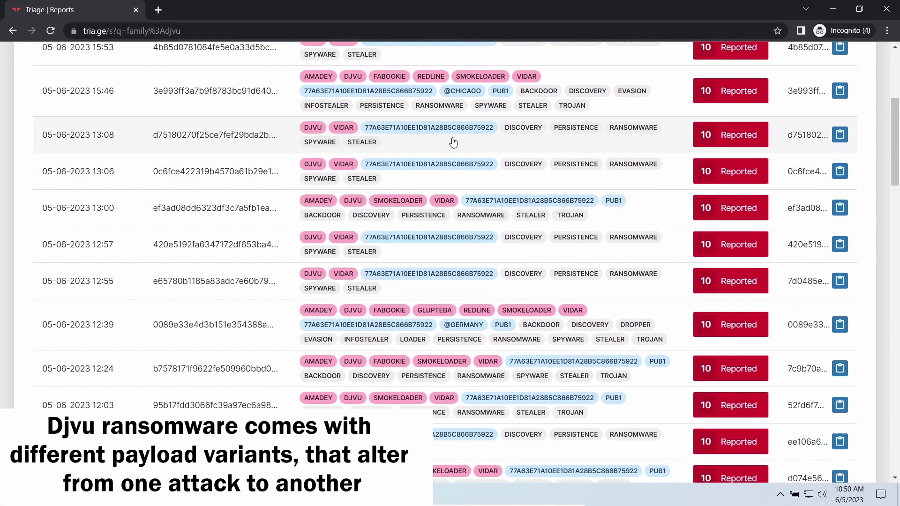
pyautogui.scroll(-5, 443, 210)
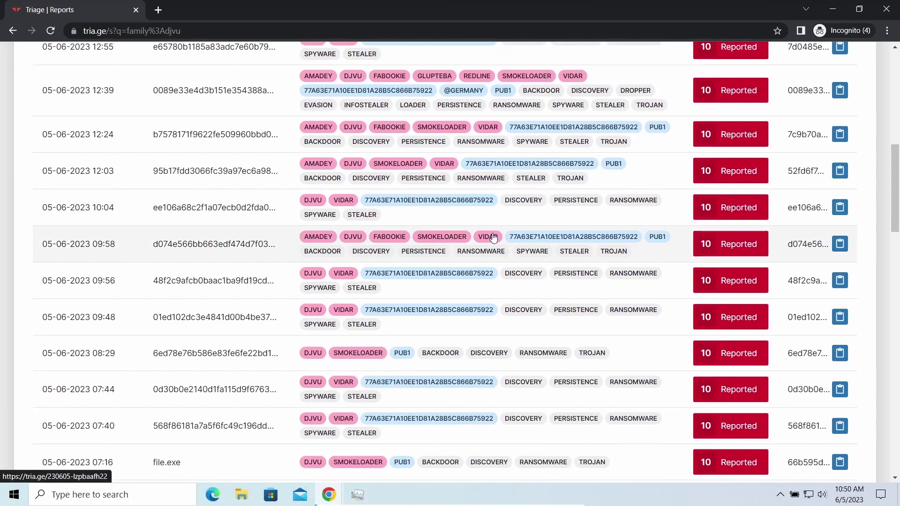
pyautogui.scroll(-5, 609, 288)
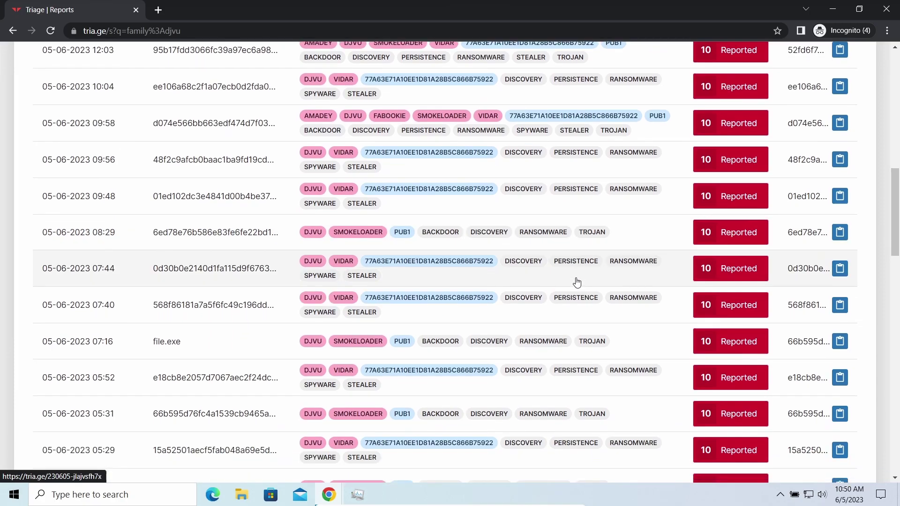
pyautogui.scroll(-4, 574, 282)
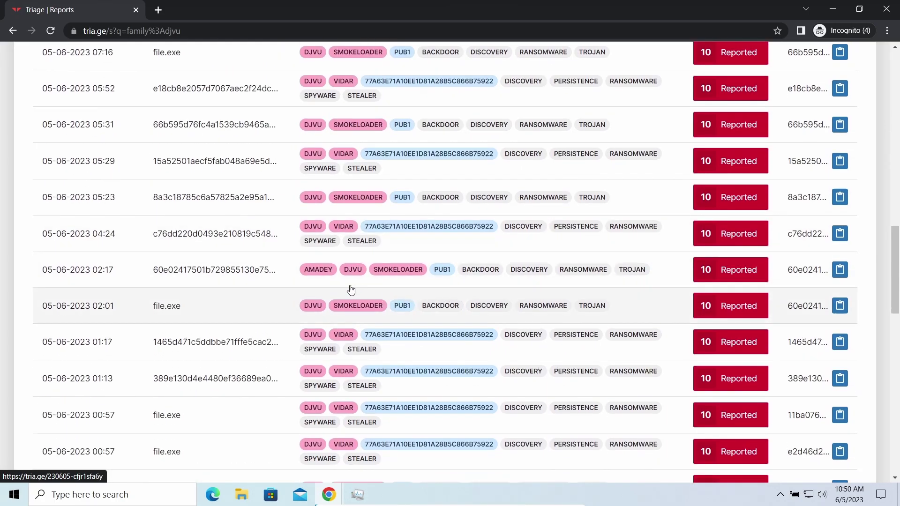
pyautogui.scroll(-6, 454, 280)
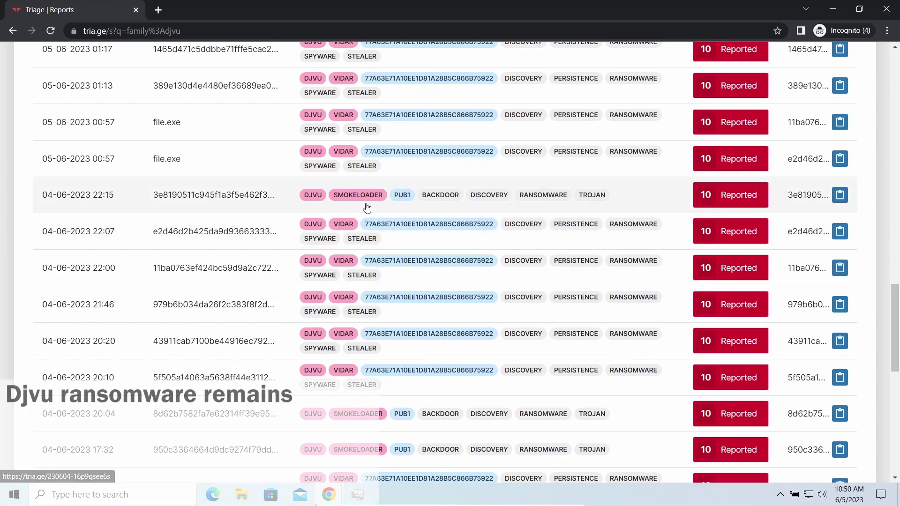
pyautogui.scroll(8, 275, 186)
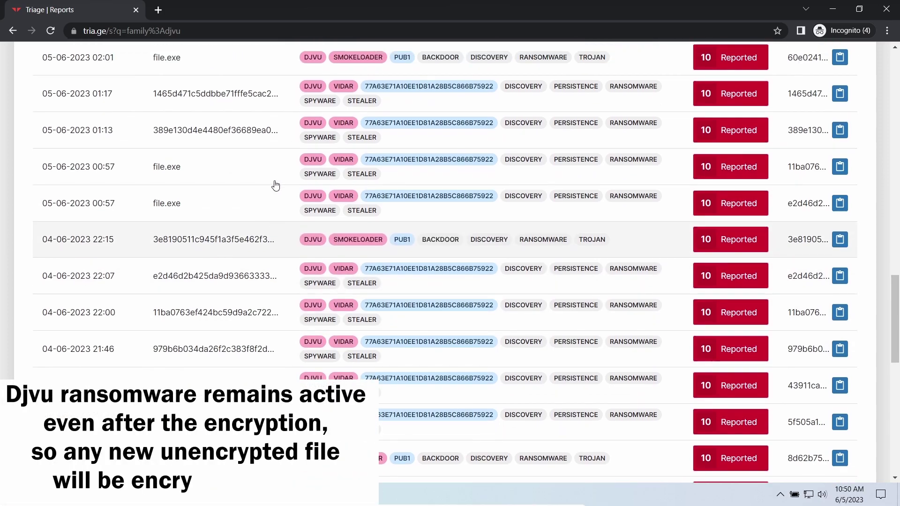
pyautogui.scroll(8, 276, 186)
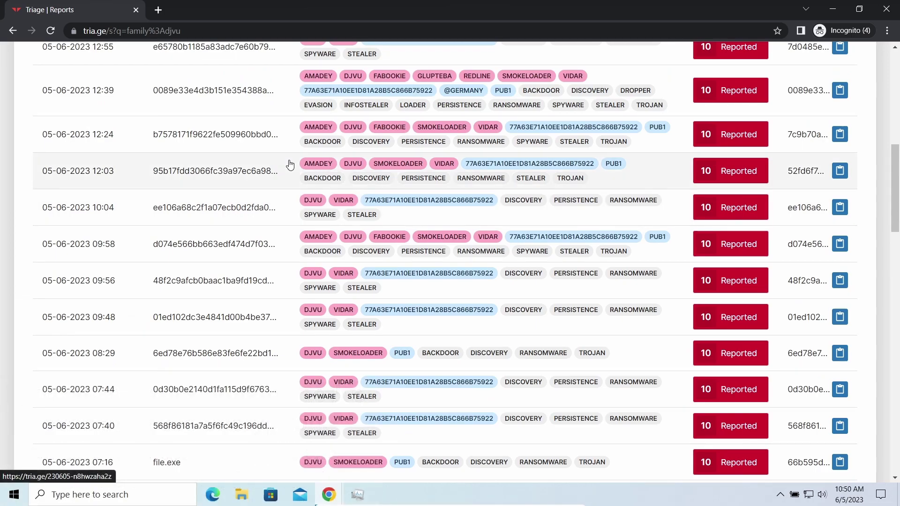
# Open the 12:39 djvu sample report and scroll through its Malware Config, highlighting the djvu family name
pyautogui.click(289, 105)
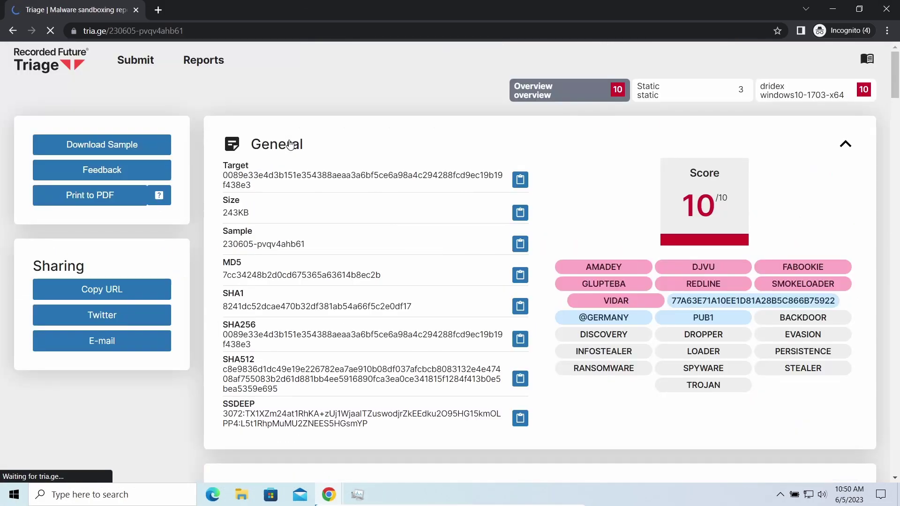
pyautogui.scroll(-15, 522, 150)
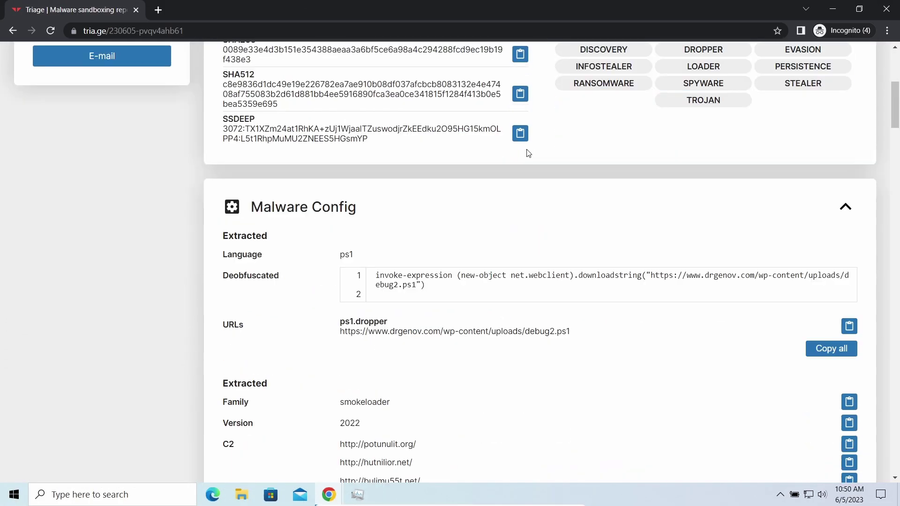
pyautogui.scroll(-7, 492, 159)
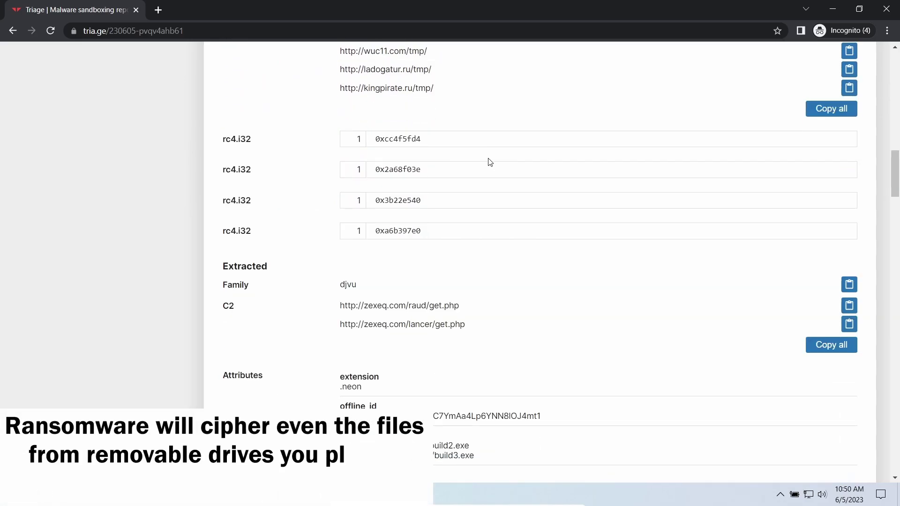
pyautogui.moveTo(339, 168); pyautogui.dragTo(368, 171)
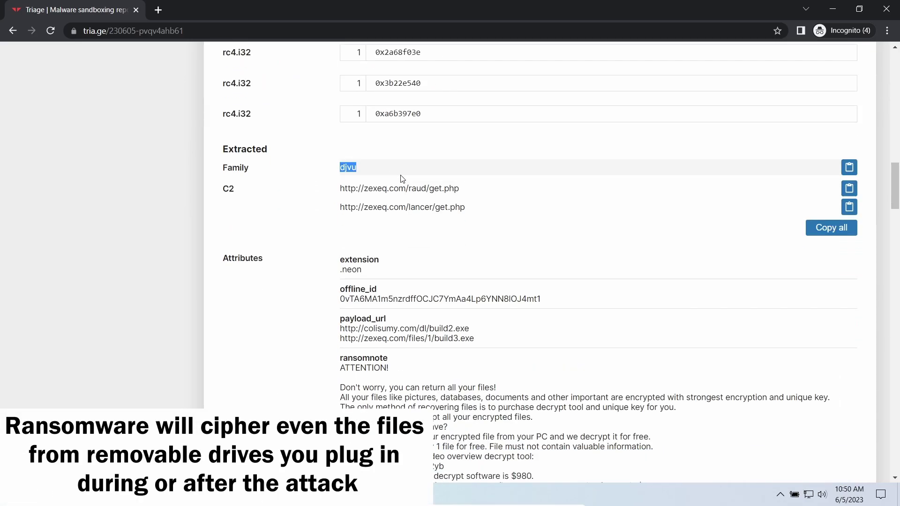
pyautogui.scroll(-9, 342, 207)
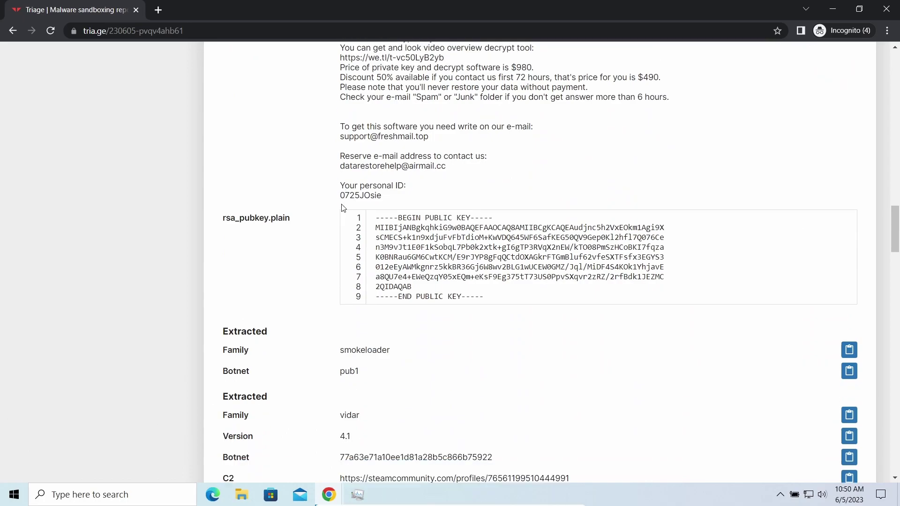
pyautogui.scroll(-4, 342, 208)
pyautogui.scroll(3, 330, 203)
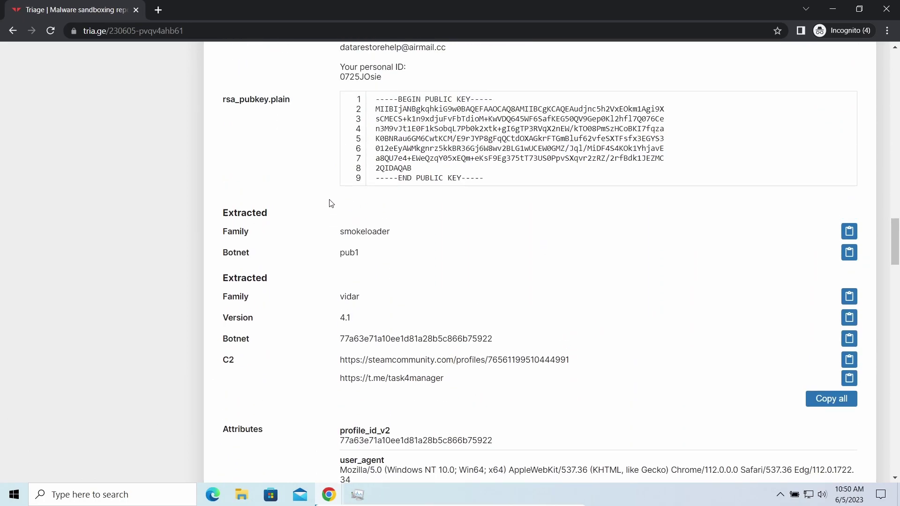
pyautogui.scroll(5, 330, 202)
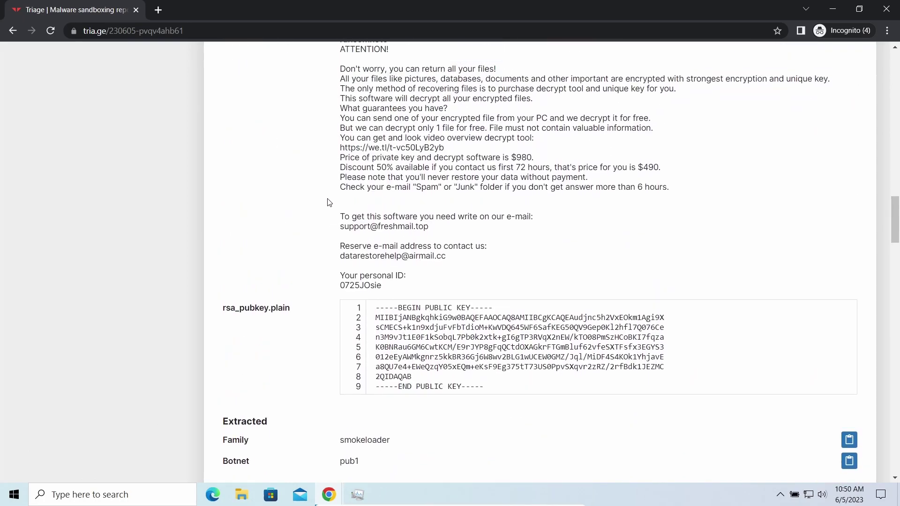
pyautogui.scroll(4, 329, 202)
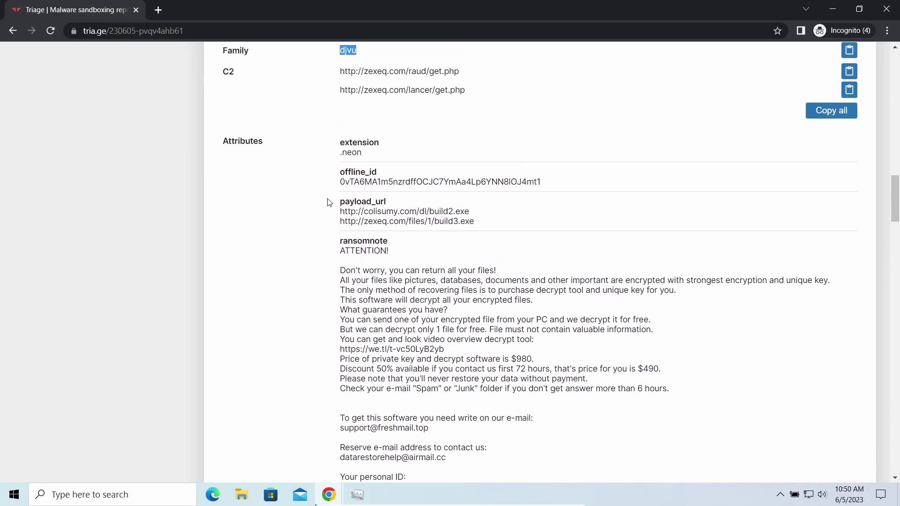
# Highlight the two djvu C2 server URLs and the First Steps text, then clear the highlight
pyautogui.moveTo(331, 132); pyautogui.dragTo(487, 150)
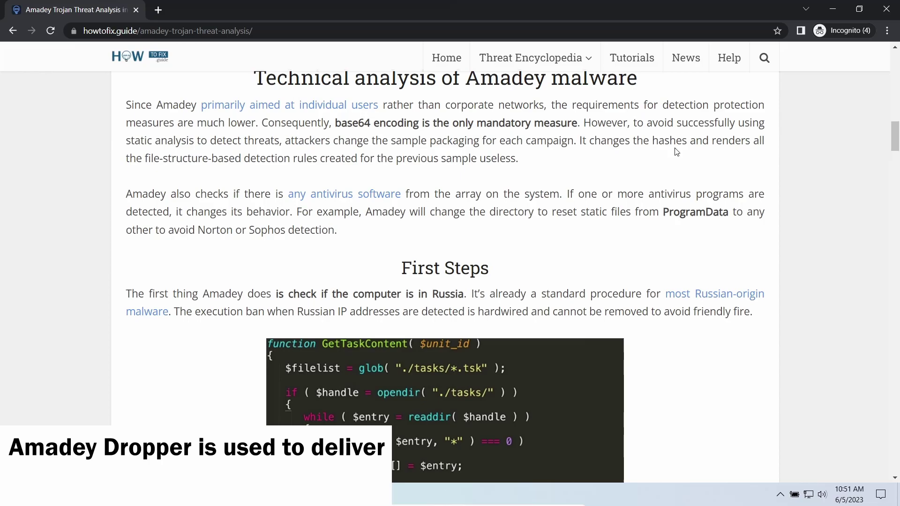
pyautogui.scroll(-2, 432, 286)
pyautogui.moveTo(276, 177); pyautogui.dragTo(452, 176)
pyautogui.click(236, 210)
# Read down the Amadey article to Malware Delivery and highlight that paragraph
pyautogui.scroll(-7, 232, 213)
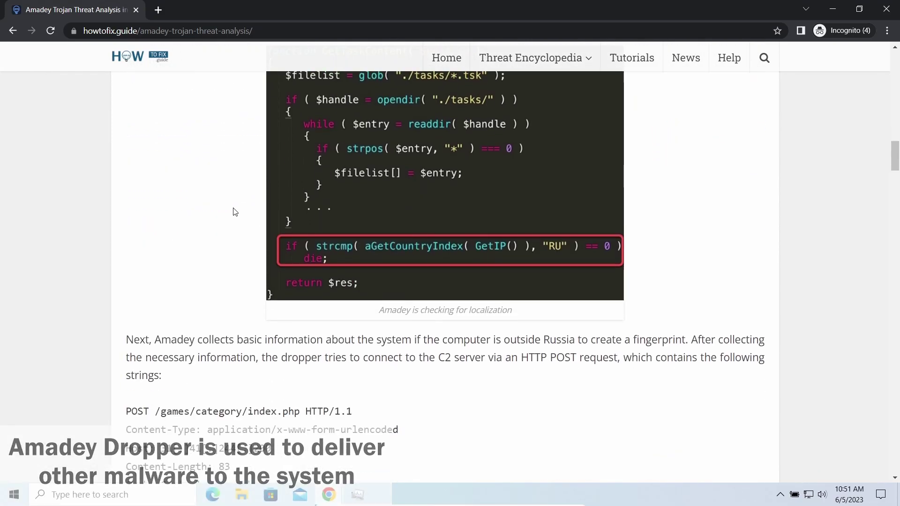
pyautogui.scroll(-1, 232, 213)
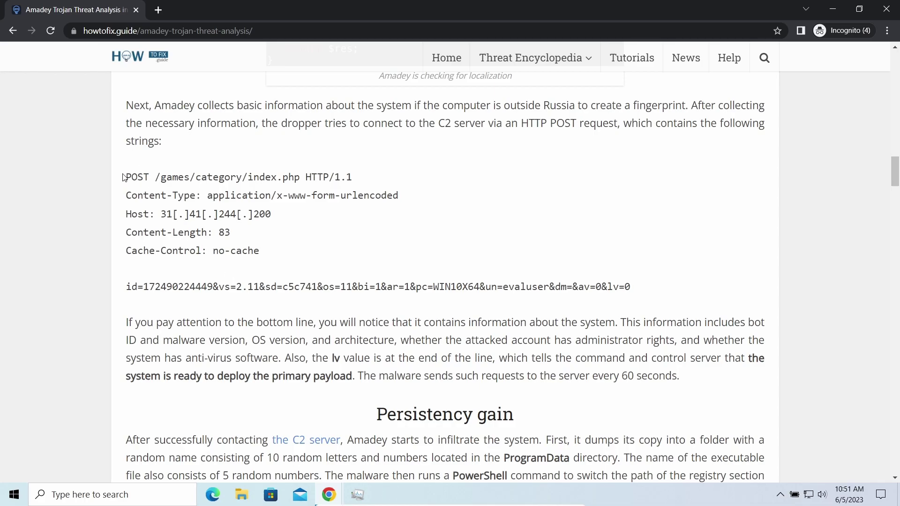
pyautogui.moveTo(124, 177); pyautogui.dragTo(363, 261)
pyautogui.click(288, 301)
pyautogui.scroll(-1, 284, 308)
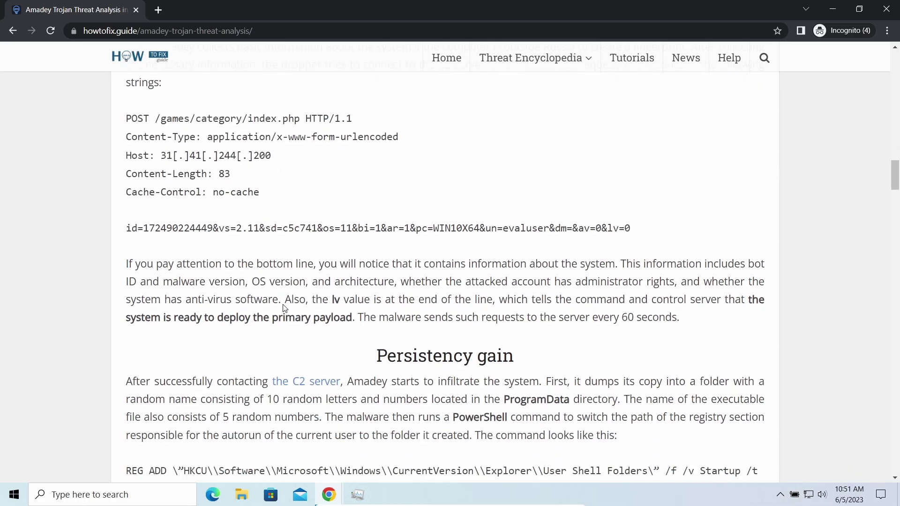
pyautogui.scroll(-6, 284, 307)
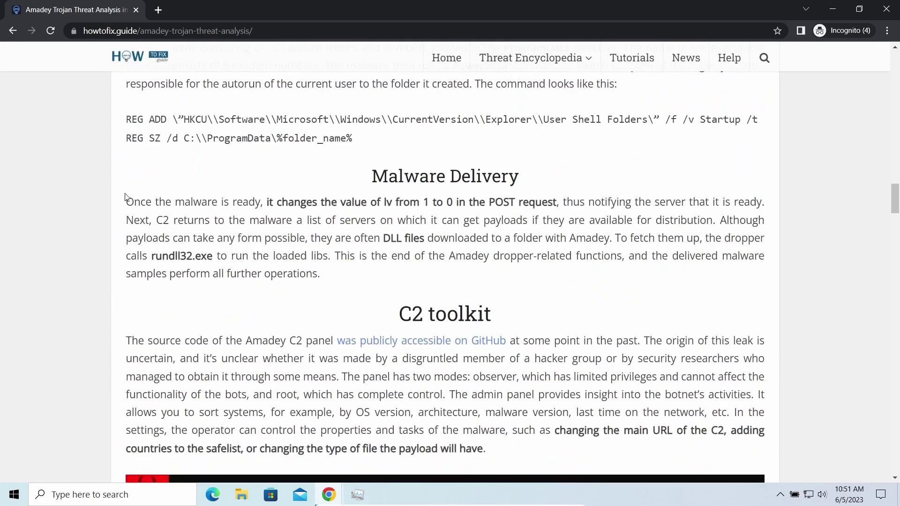
pyautogui.moveTo(256, 205); pyautogui.dragTo(524, 275)
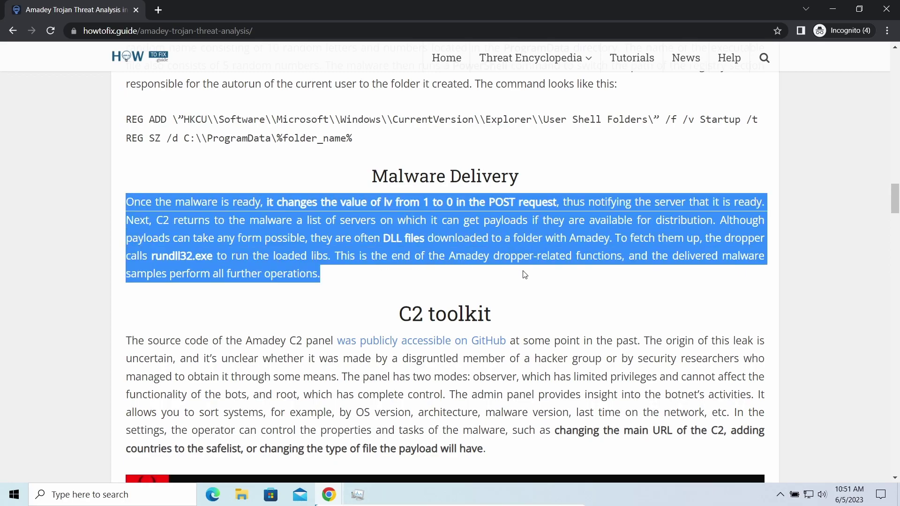
# Scroll the Smokeloader report, highlighting its first three C2 URLs, then return to the 10/10 overview
pyautogui.click(358, 359)
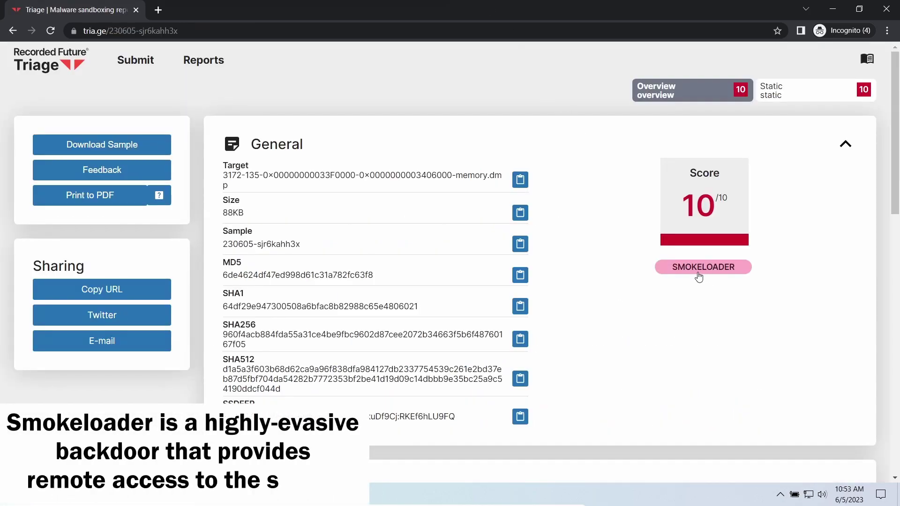
pyautogui.scroll(-6, 603, 299)
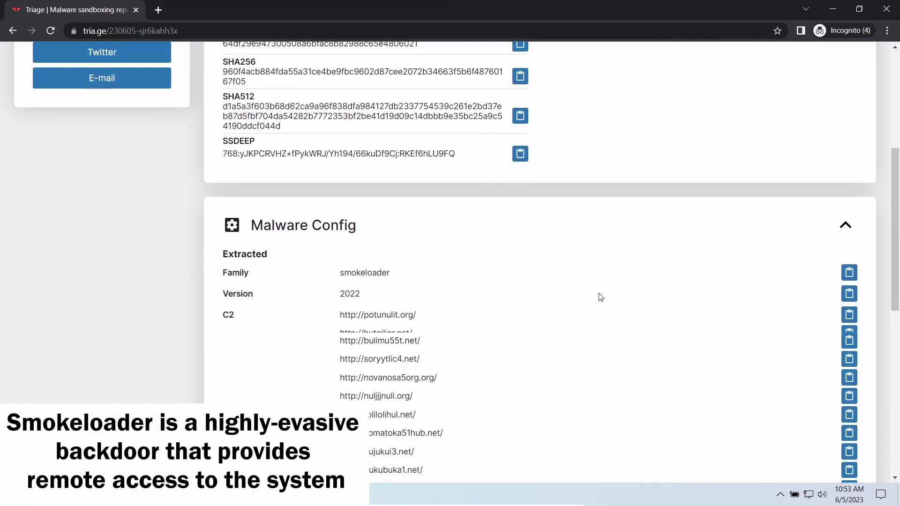
pyautogui.moveTo(337, 273); pyautogui.dragTo(444, 319)
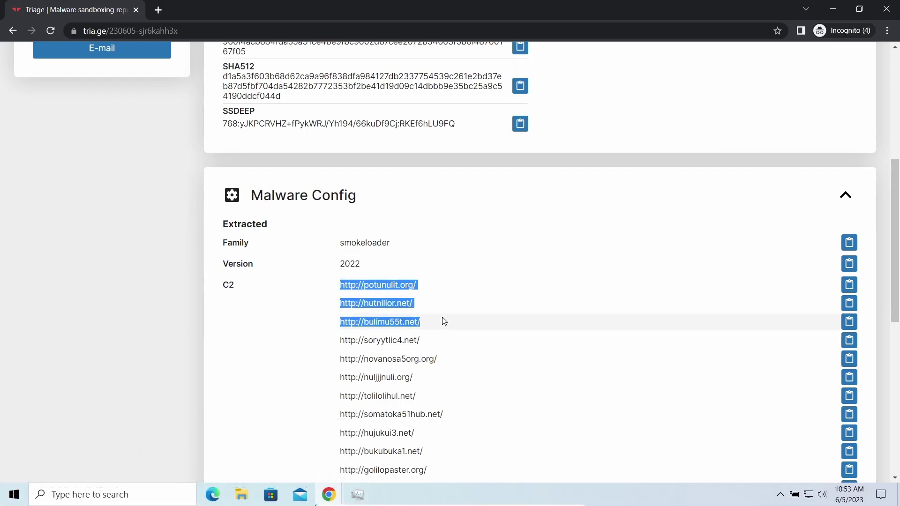
pyautogui.click(555, 222)
pyautogui.scroll(-6, 532, 305)
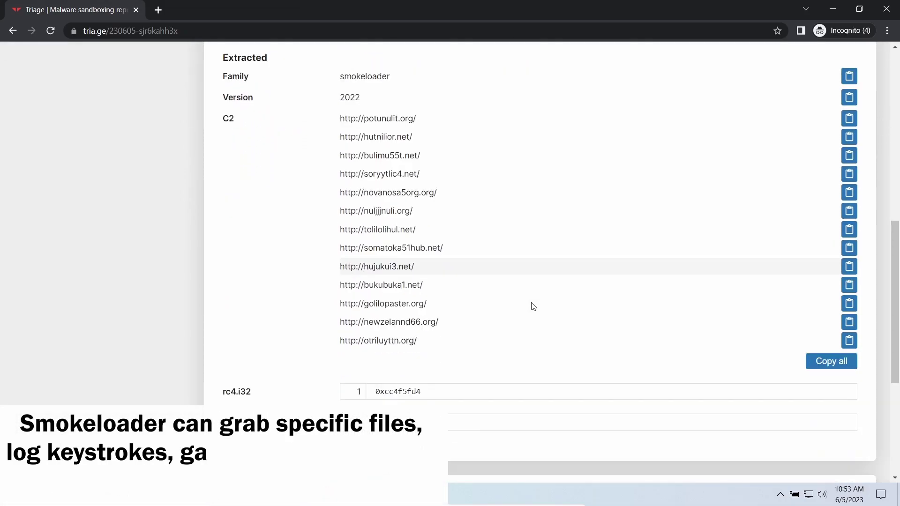
pyautogui.scroll(-3, 527, 305)
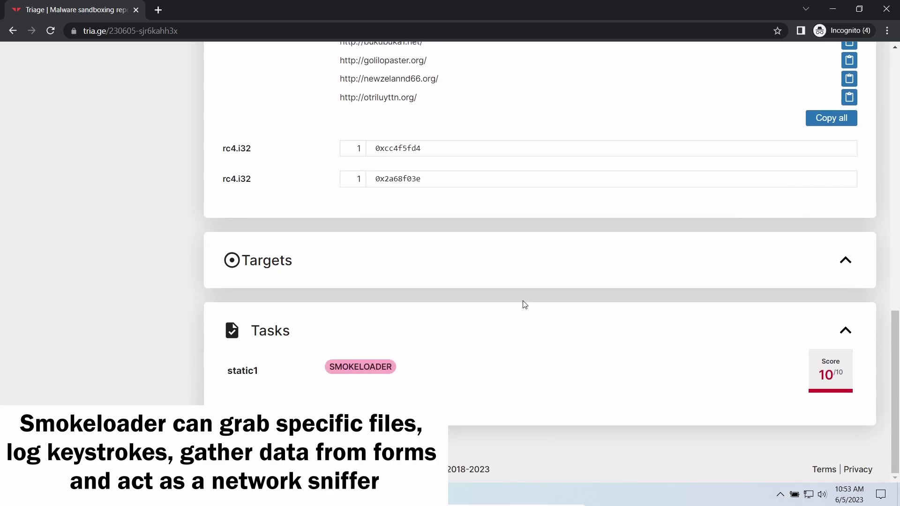
pyautogui.scroll(12, 525, 305)
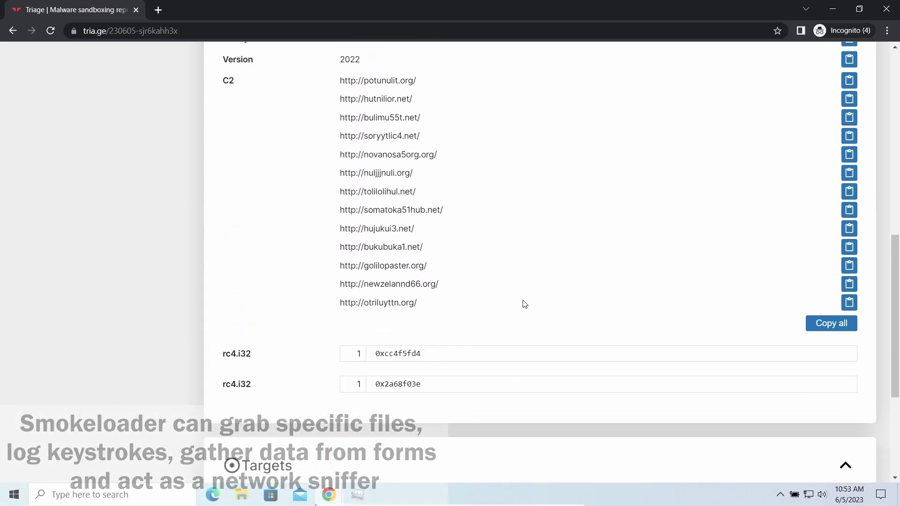
pyautogui.scroll(3, 523, 304)
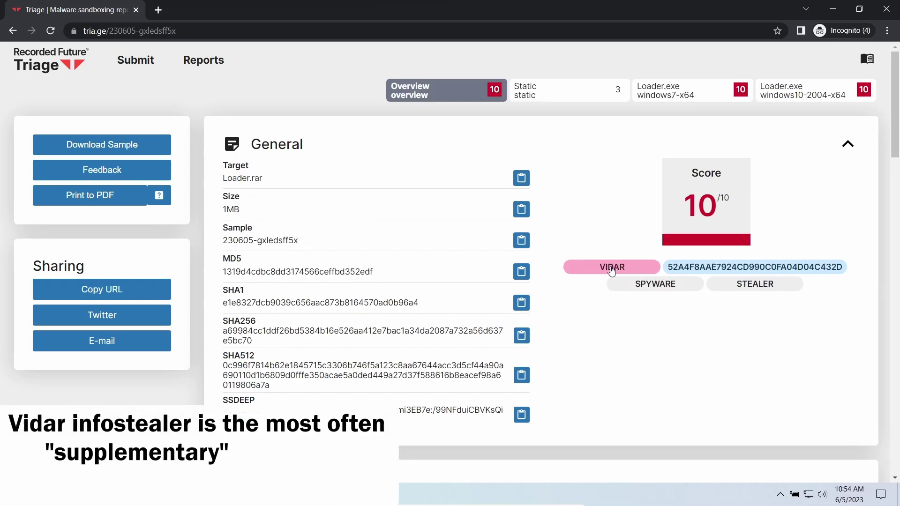
# Scroll the Vidar report past its two C2 addresses down to the MITRE ATT&CK matrix
pyautogui.scroll(-5, 569, 331)
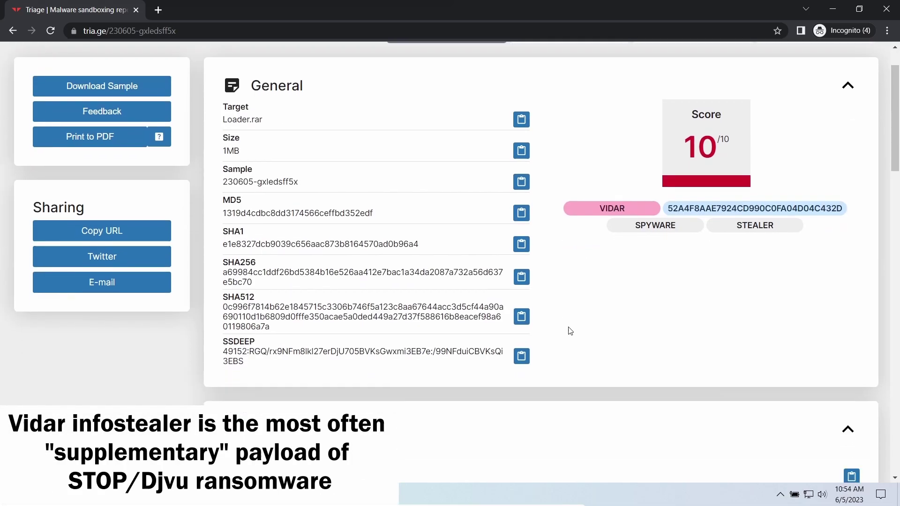
pyautogui.scroll(-2, 564, 328)
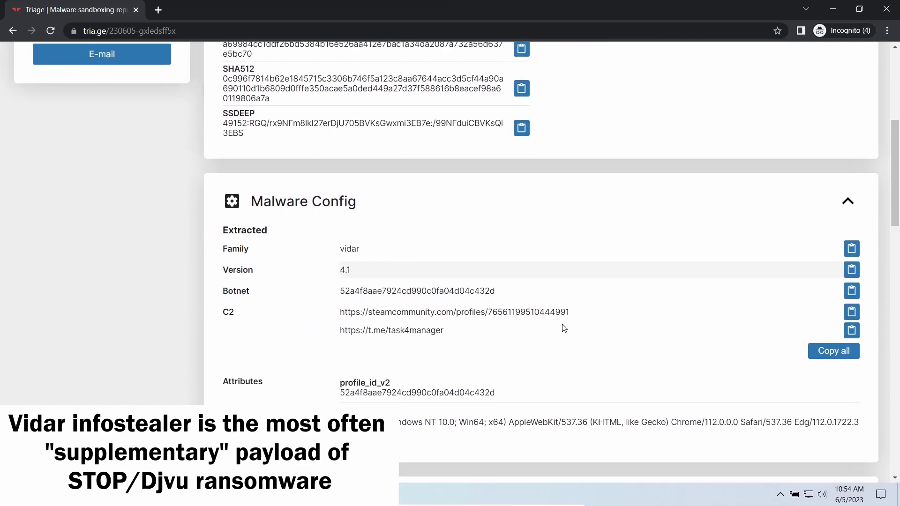
pyautogui.moveTo(336, 248); pyautogui.dragTo(472, 267)
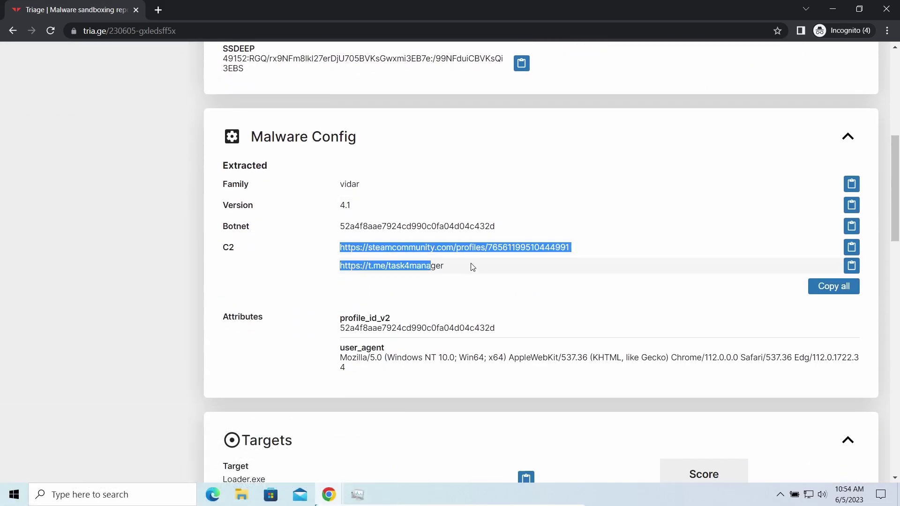
pyautogui.click(490, 291)
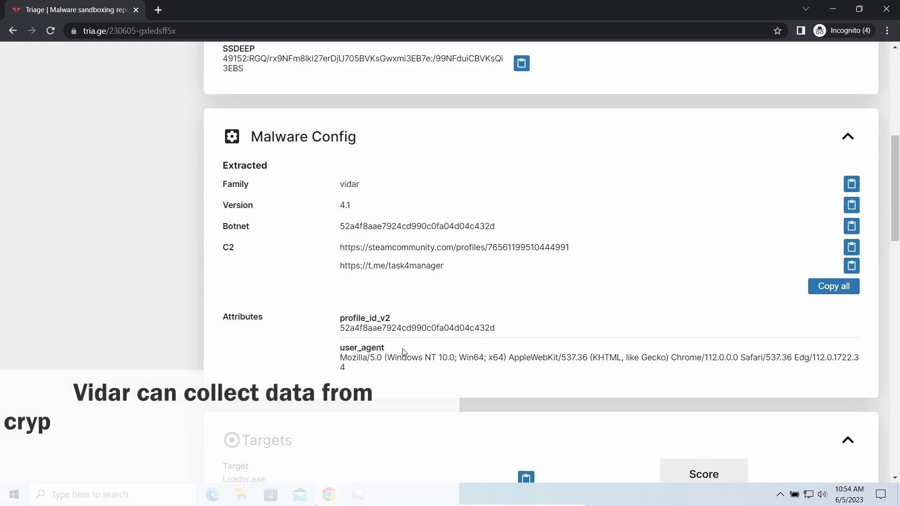
pyautogui.scroll(-1, 490, 343)
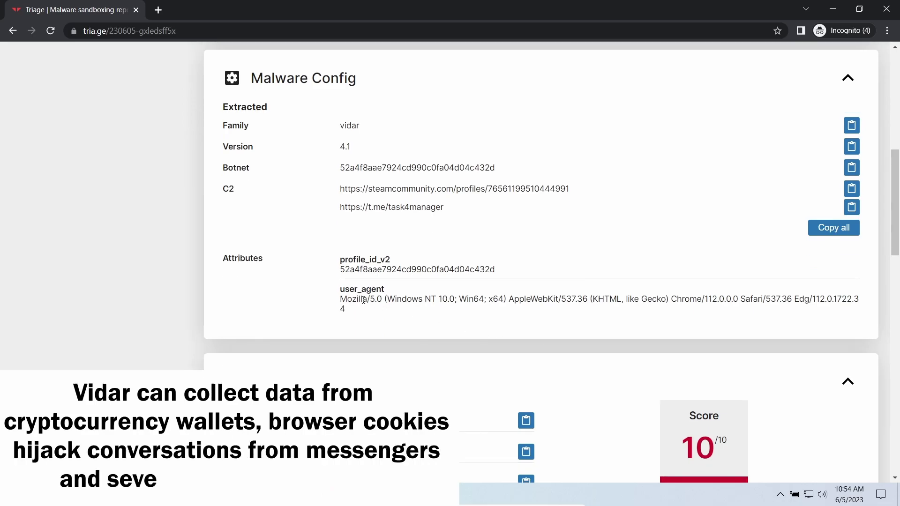
pyautogui.scroll(-4, 474, 332)
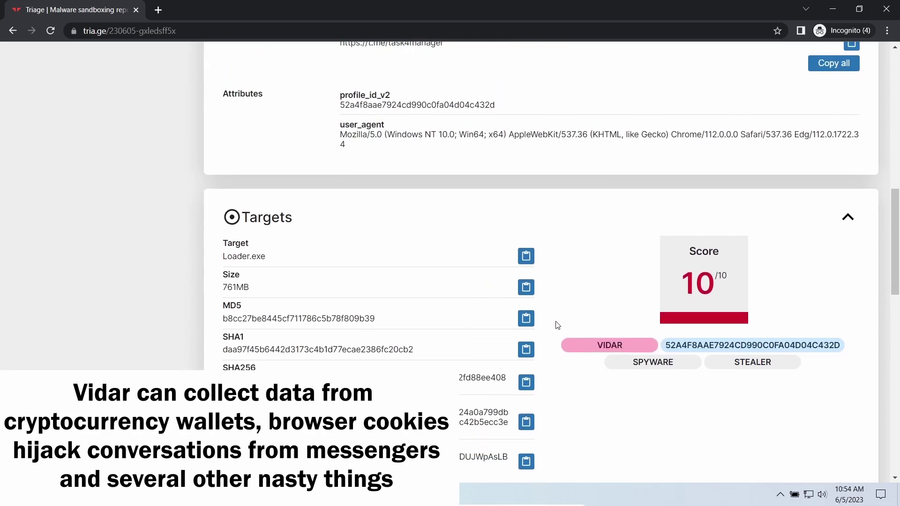
pyautogui.scroll(-4, 557, 325)
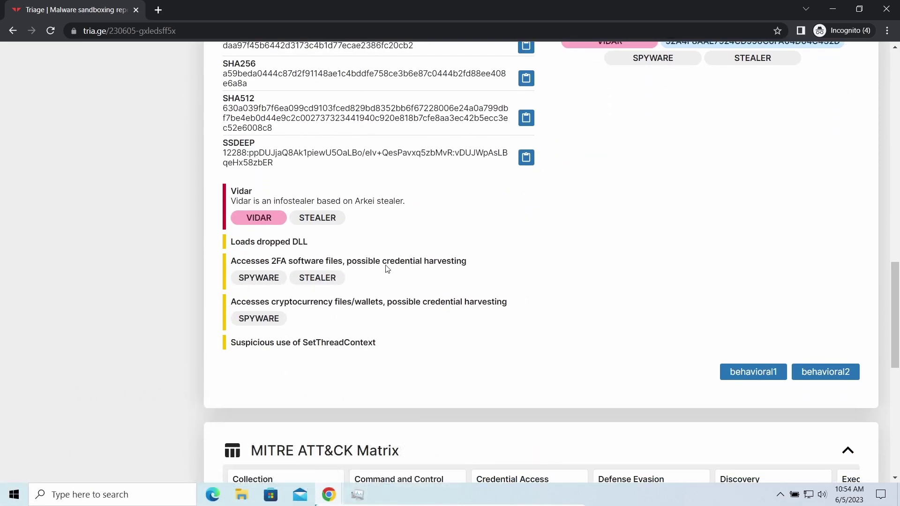
pyautogui.scroll(-5, 395, 331)
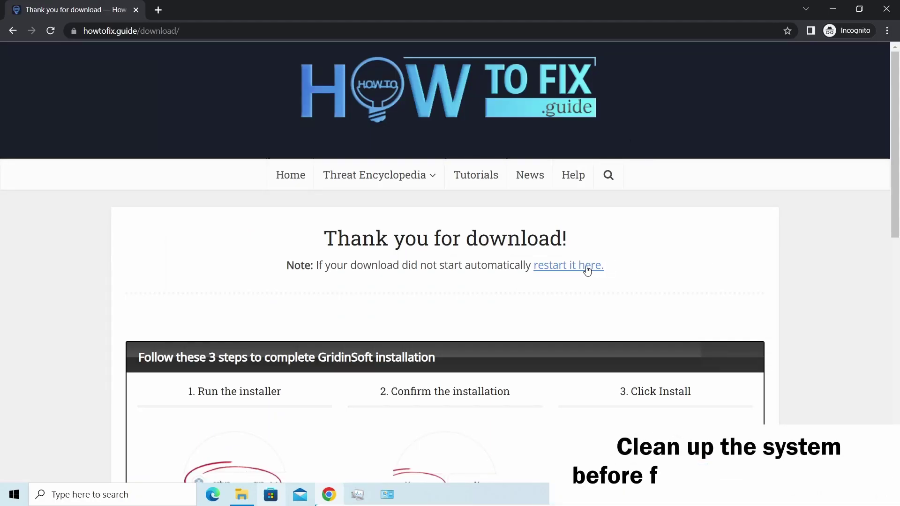
# Restart the setup-gridinsoft-fix.exe download, keep the file, and launch it
pyautogui.click(583, 271)
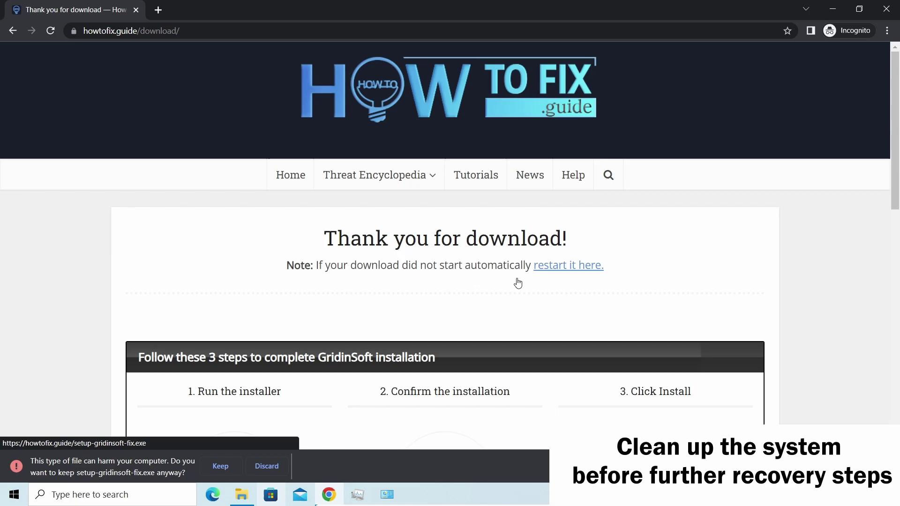
pyautogui.click(221, 466)
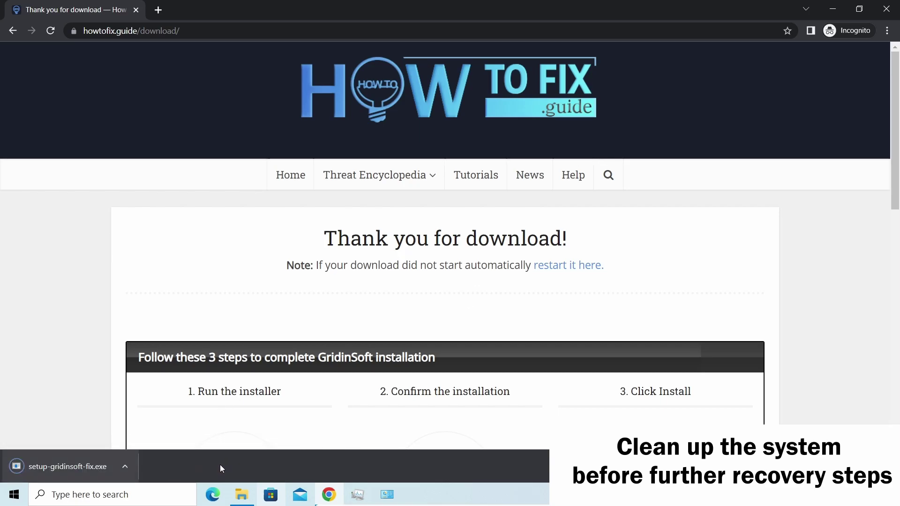
pyautogui.click(75, 462)
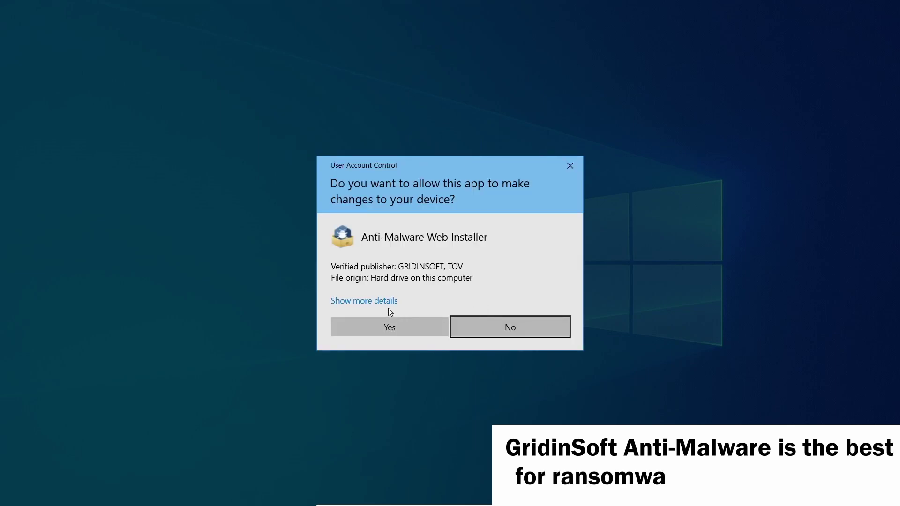
# Approve the User Account Control prompt and start installing GridinSoft Anti-Malware
pyautogui.click(387, 326)
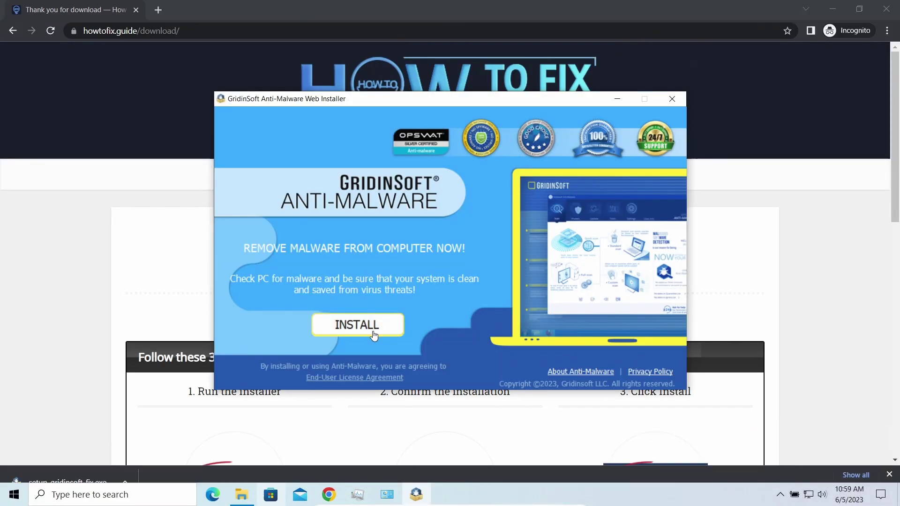
pyautogui.click(374, 330)
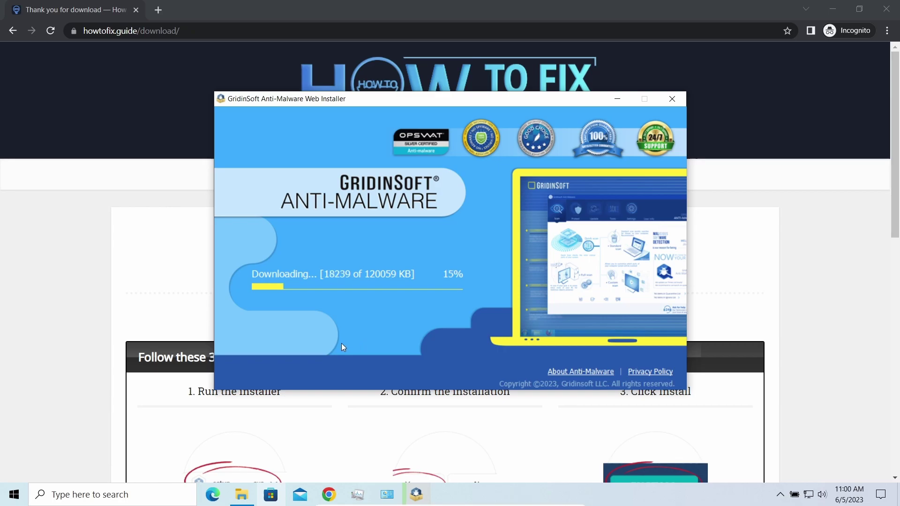
# Rename removal.mov.neon in the utils folder to removal.mov, accepting the extension change
pyautogui.click(242, 494)
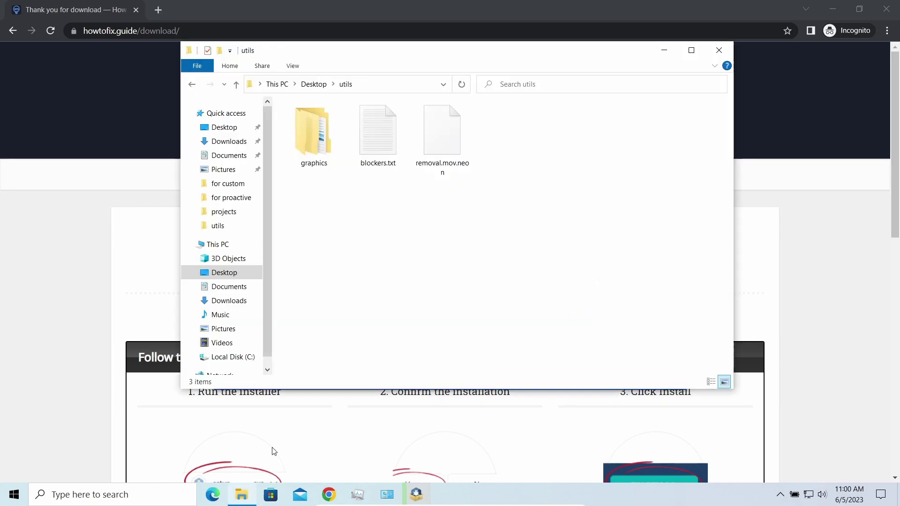
pyautogui.click(440, 141)
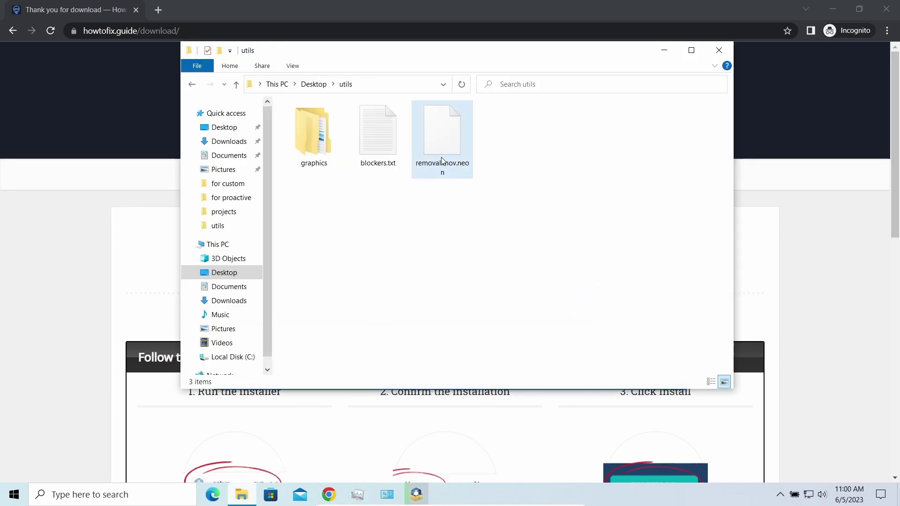
pyautogui.click(467, 174)
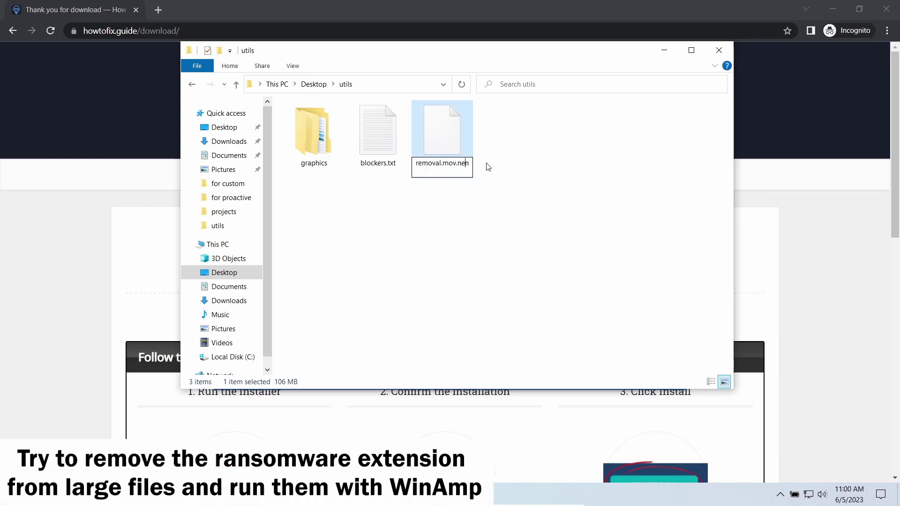
pyautogui.press('BackSpace')
pyautogui.press('BackSpace')
pyautogui.press('BackSpace')
pyautogui.press('BackSpace')
pyautogui.press('BackSpace')
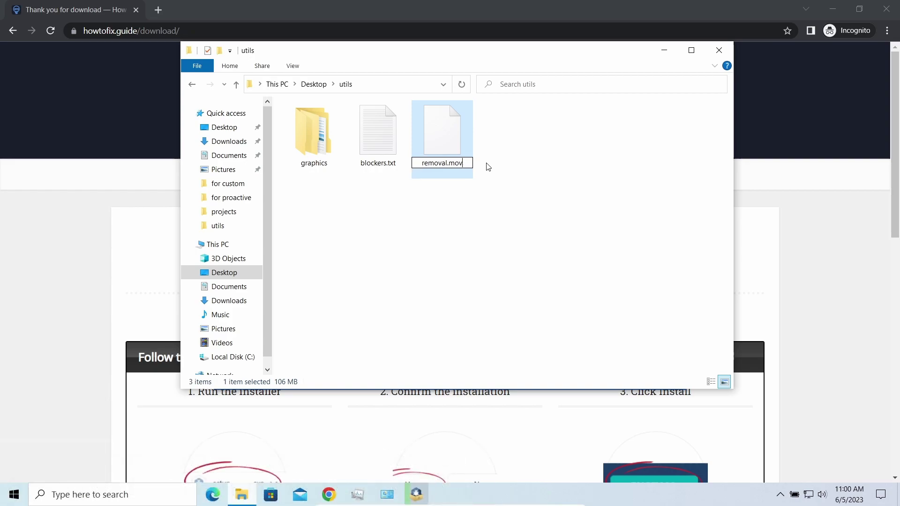
pyautogui.press('Return')
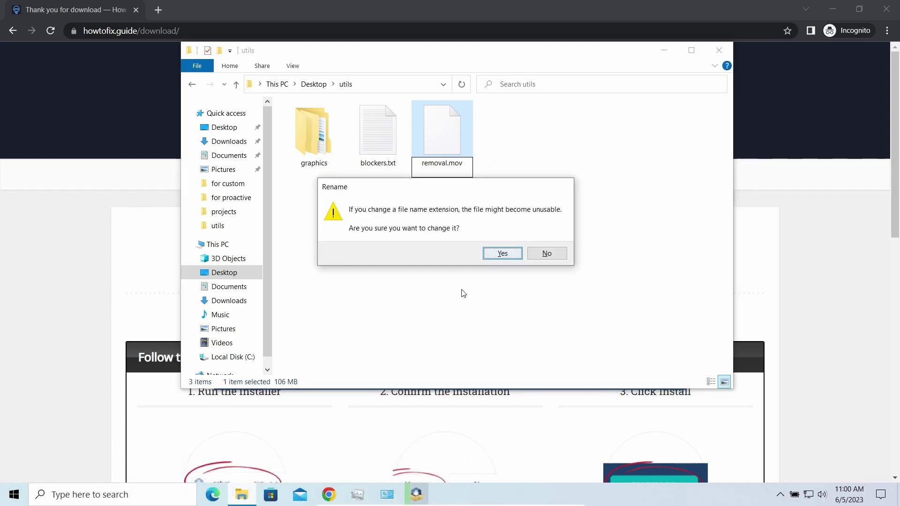
pyautogui.press('Return')
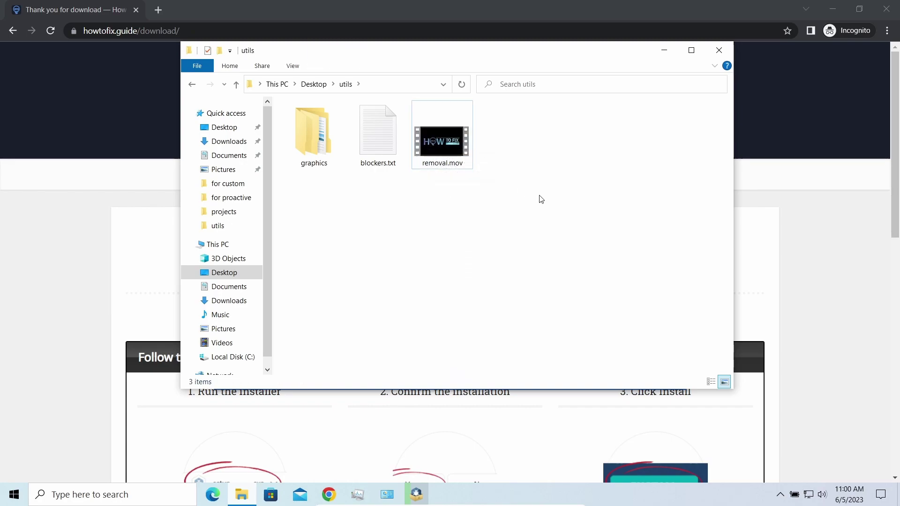
pyautogui.click(666, 53)
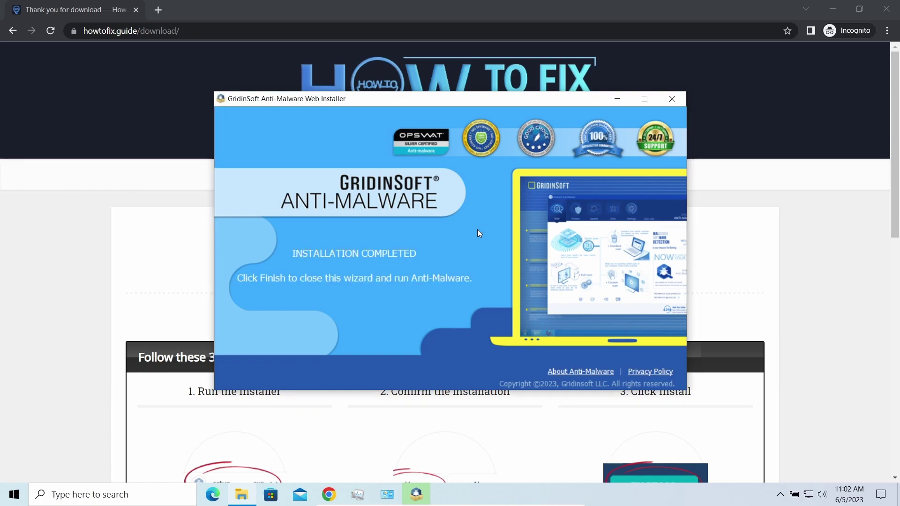
# Finish the installer so GridinSoft Anti-Malware 4.2.79 launches
pyautogui.click(377, 337)
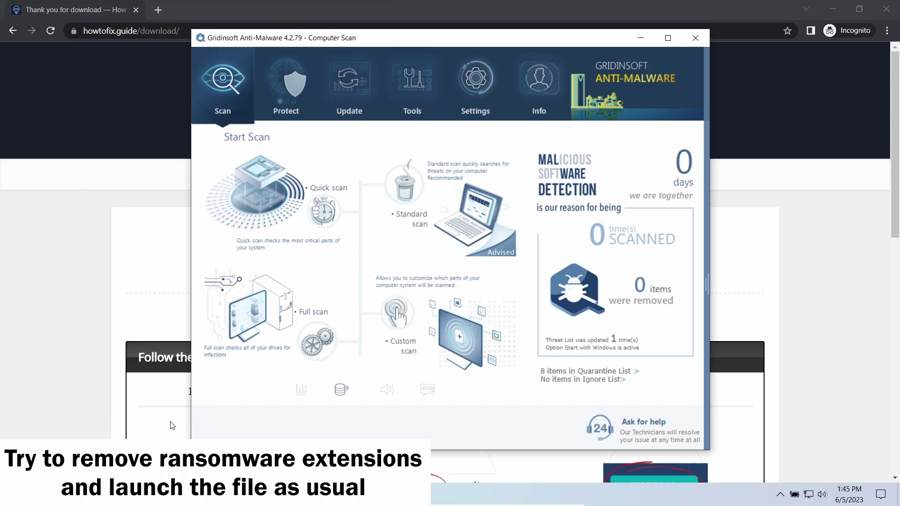
# Run a Full scan of the system from the Start Scan screen
pyautogui.click(261, 311)
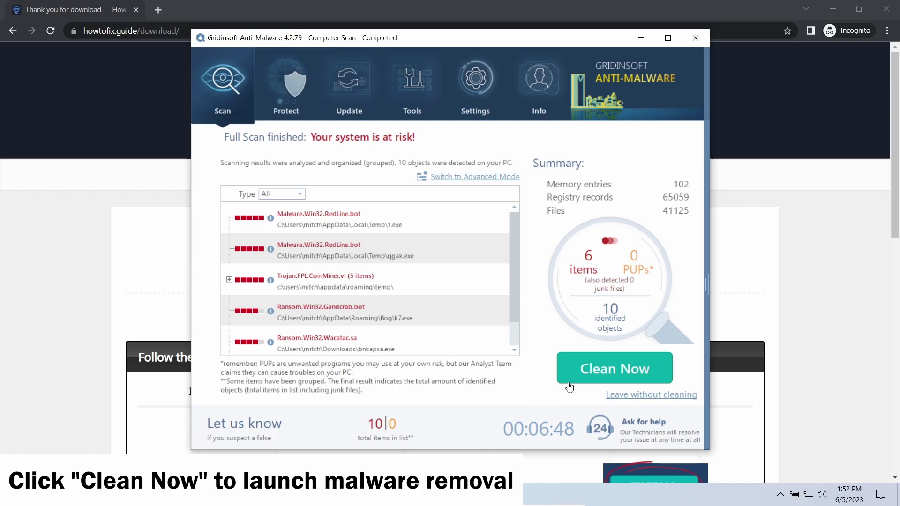
# Clean all 10 detected threats, then dismiss the removal summary and removal log
pyautogui.click(594, 373)
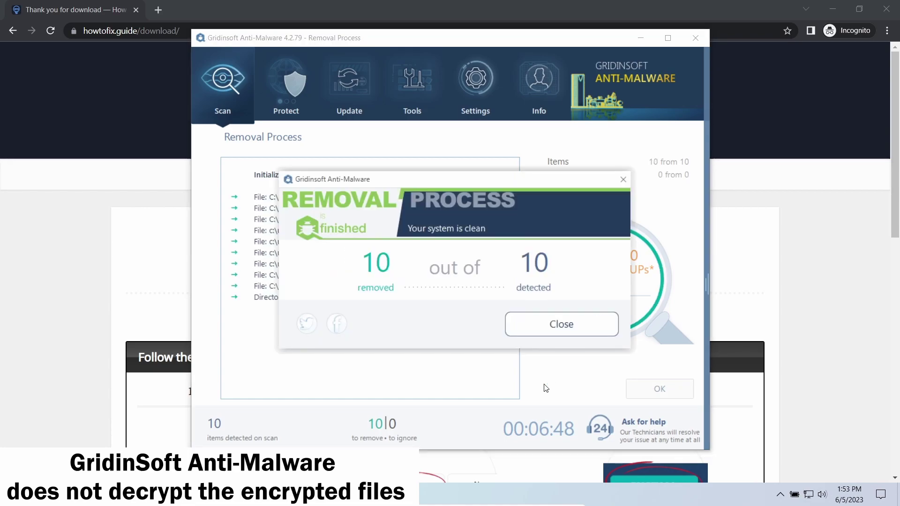
pyautogui.click(568, 327)
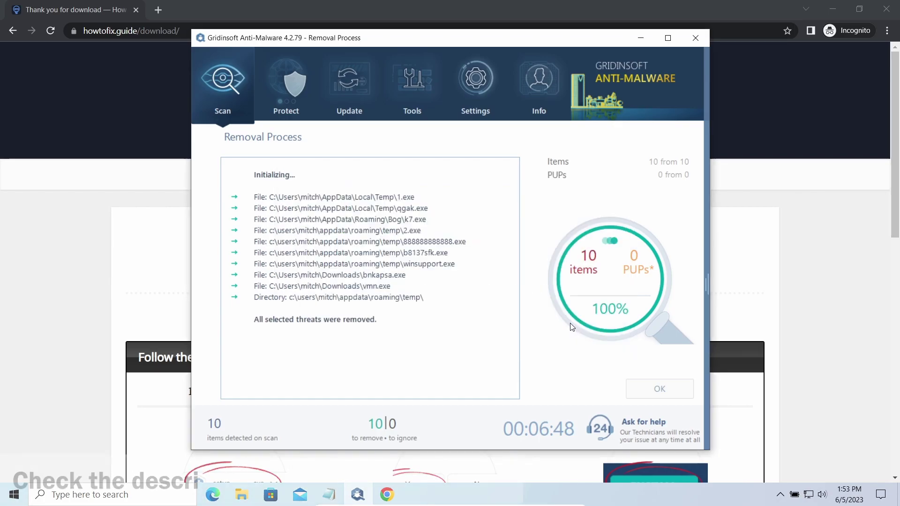
pyautogui.click(644, 388)
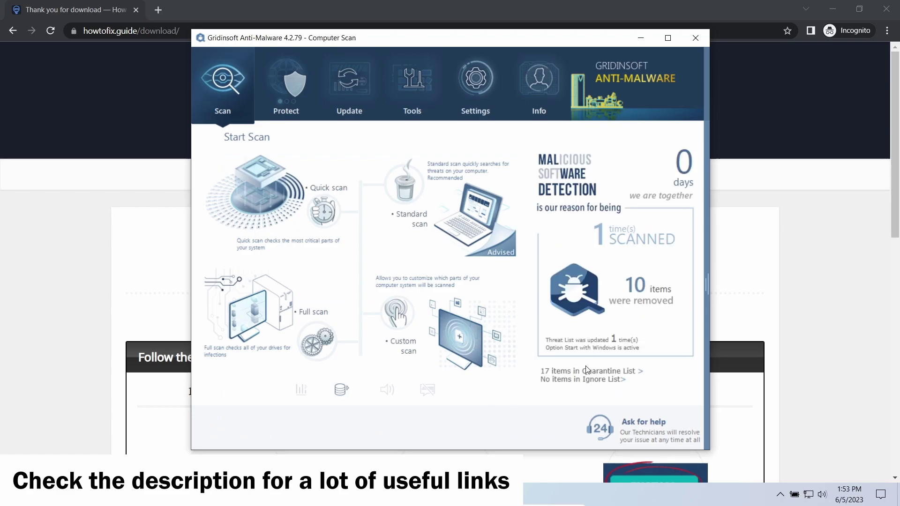